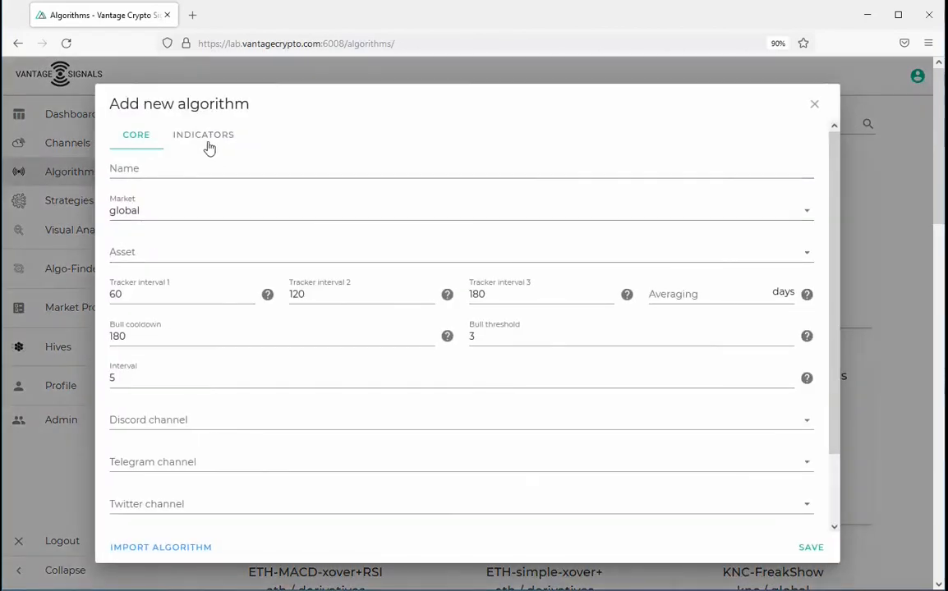
# - Start a new TA indicator for the algorithm and choose Stoch RSI as its data
pyautogui.click(205, 138)
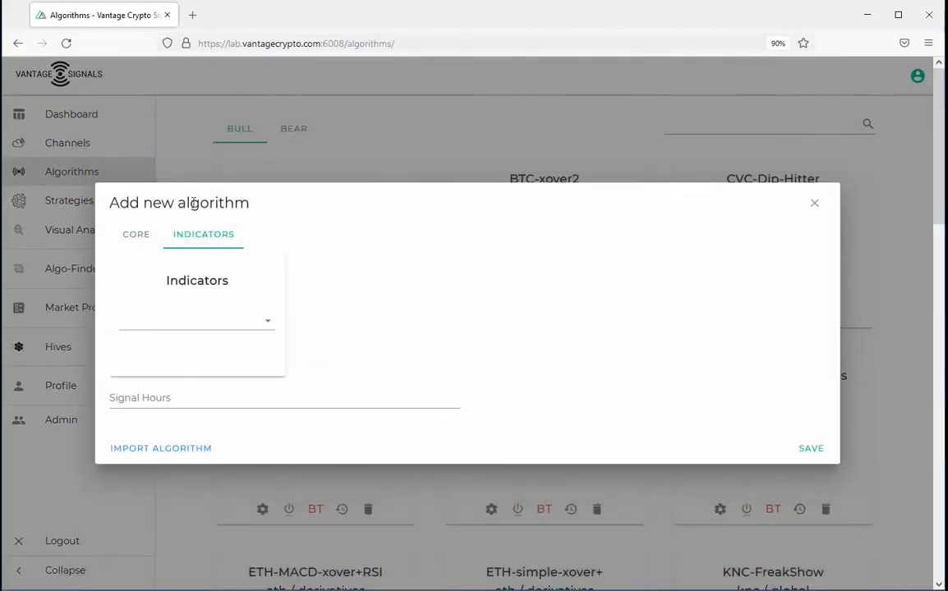
pyautogui.click(176, 321)
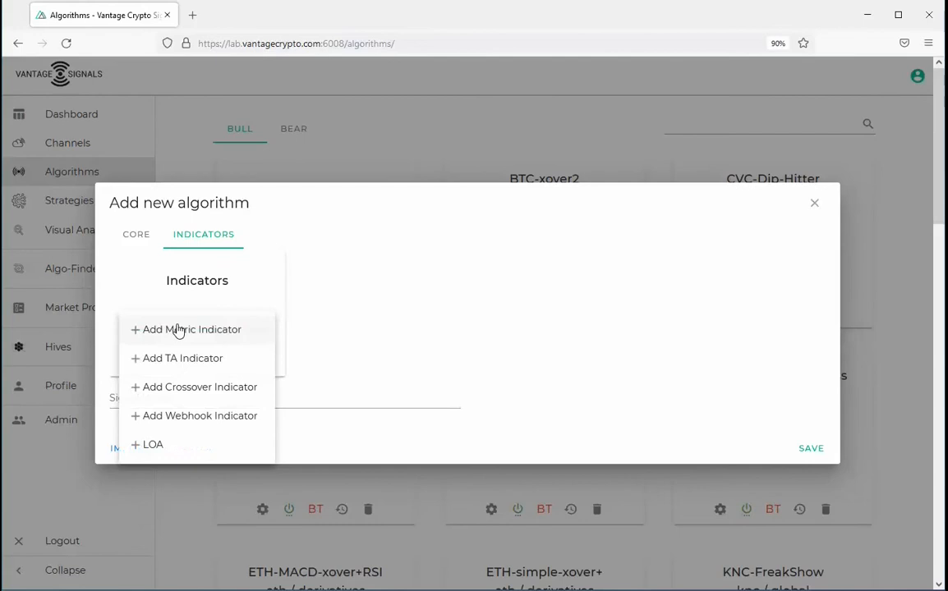
pyautogui.click(184, 363)
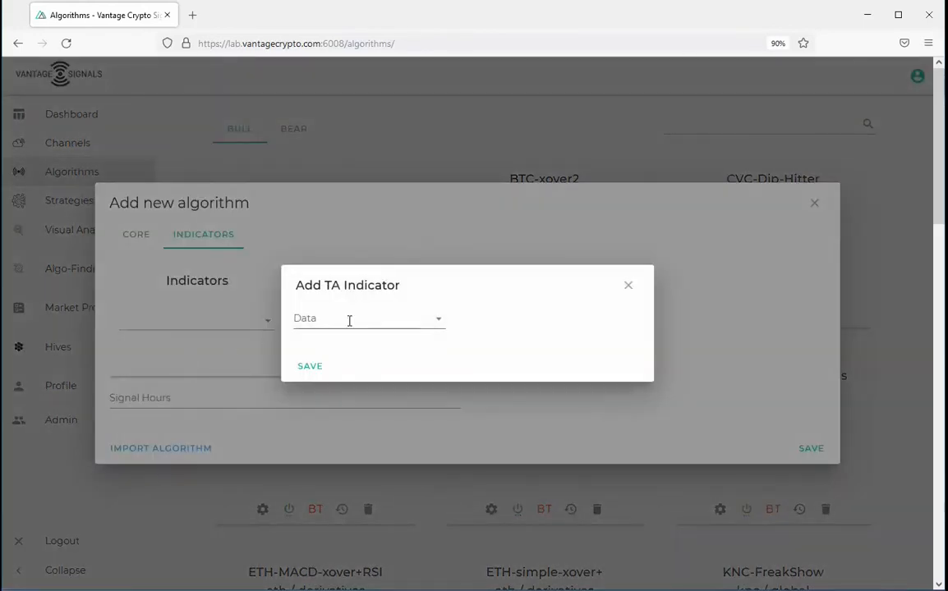
pyautogui.click(349, 318)
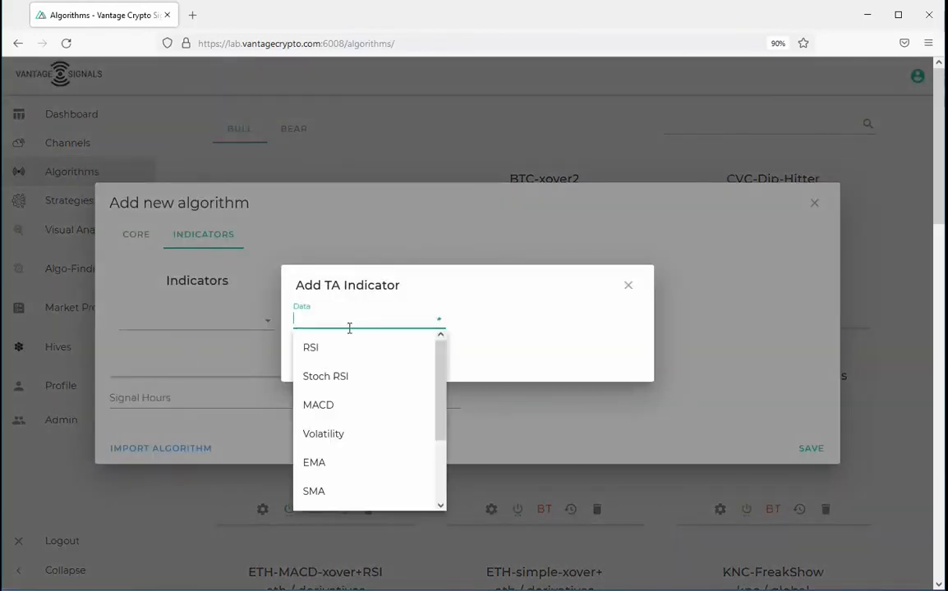
pyautogui.click(331, 378)
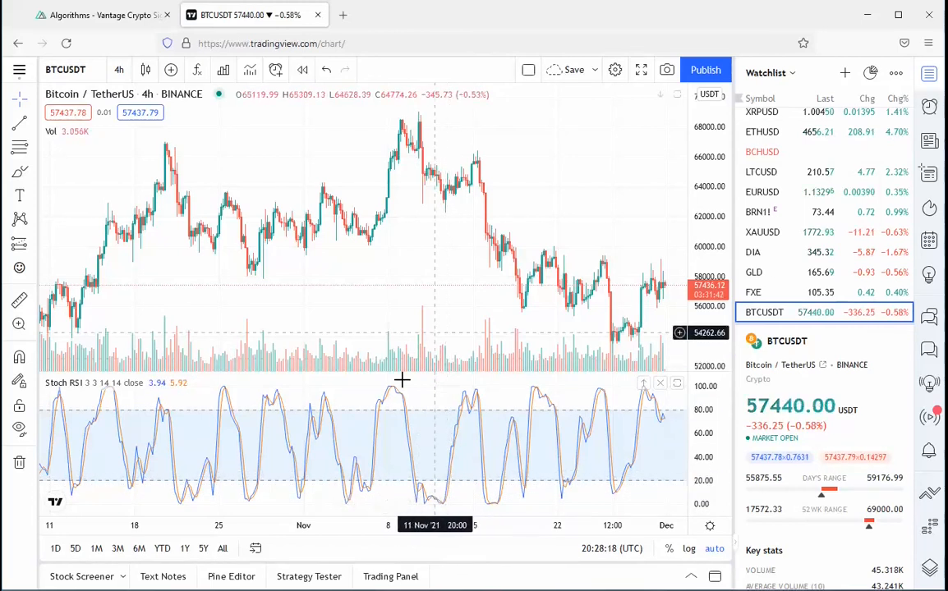
pyautogui.scroll(-1, 469, 423)
pyautogui.scroll(4, 431, 416)
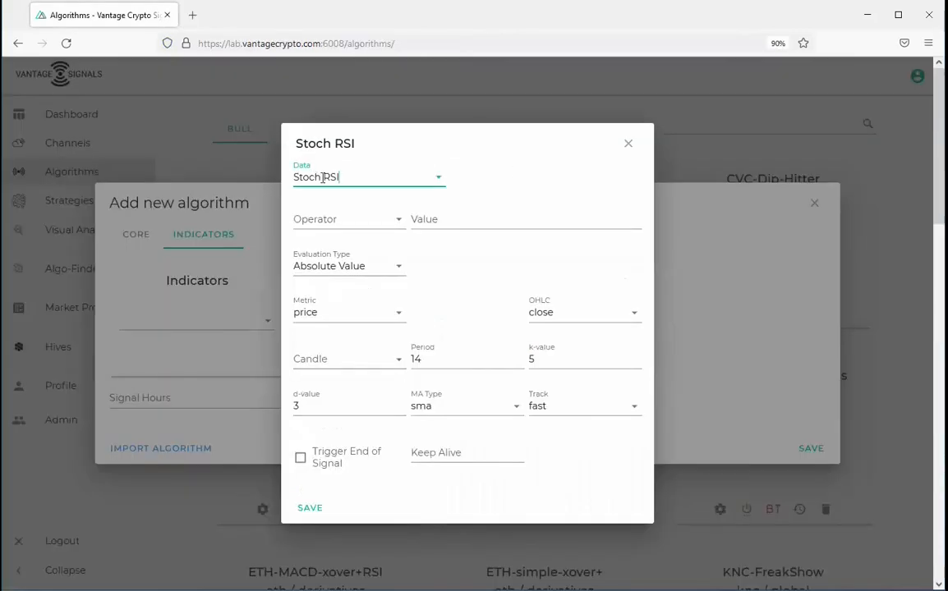
# - Set the Stoch RSI condition to the < operator with a value of 20
pyautogui.click(322, 228)
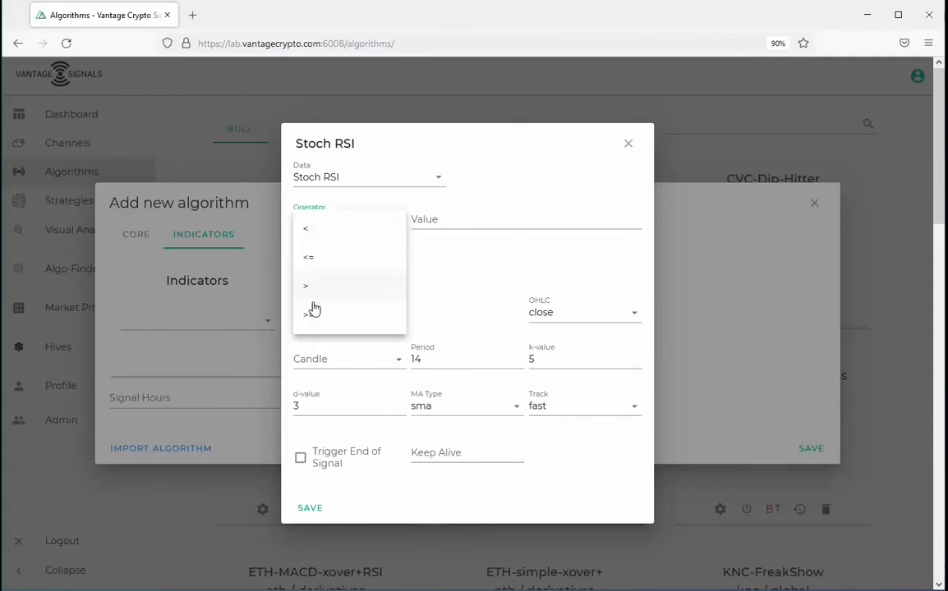
pyautogui.click(311, 228)
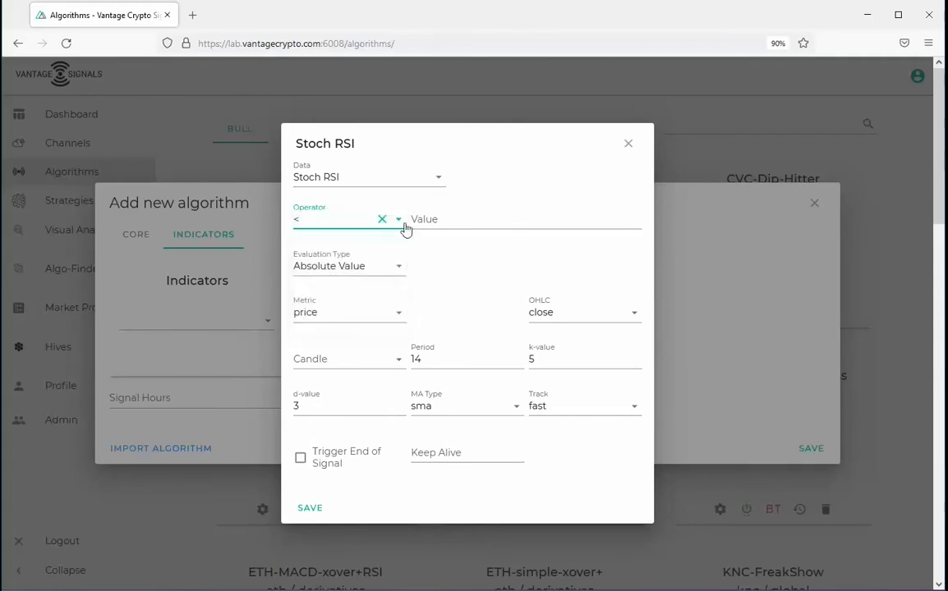
pyautogui.click(431, 215)
pyautogui.write('20')
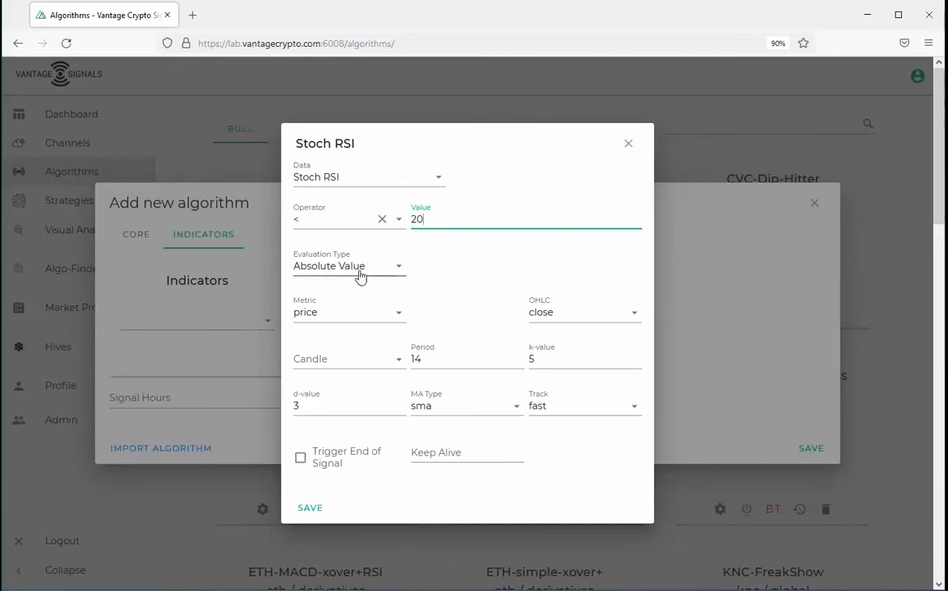
# - Set the indicator's metric to bids with a market depth of 5 and OHLC to high
pyautogui.click(330, 319)
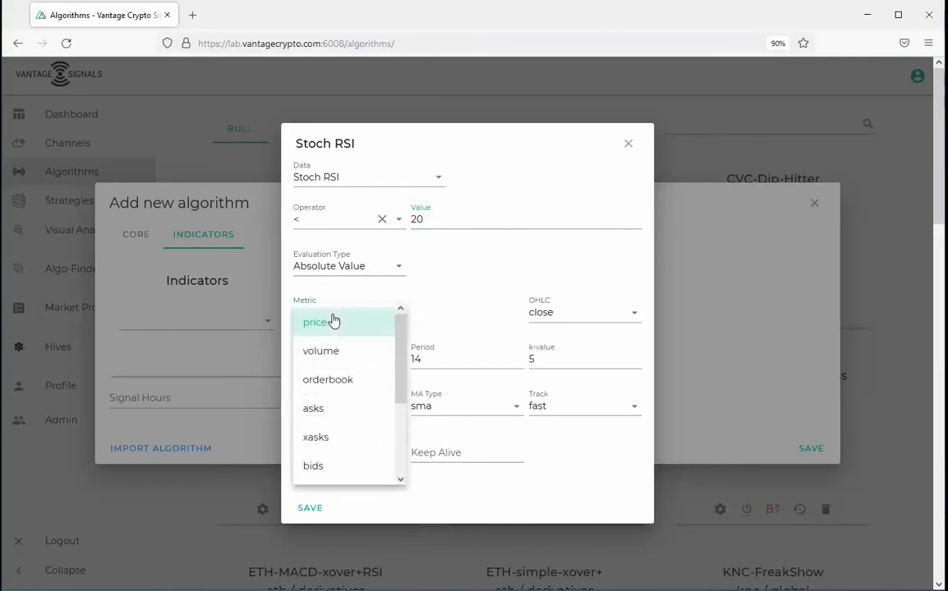
pyautogui.scroll(-2, 356, 373)
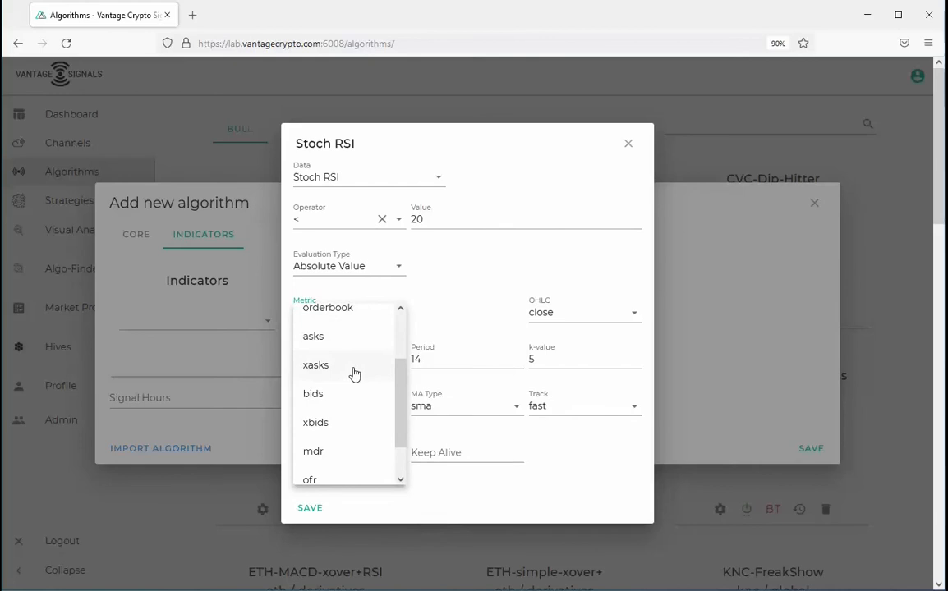
pyautogui.click(313, 396)
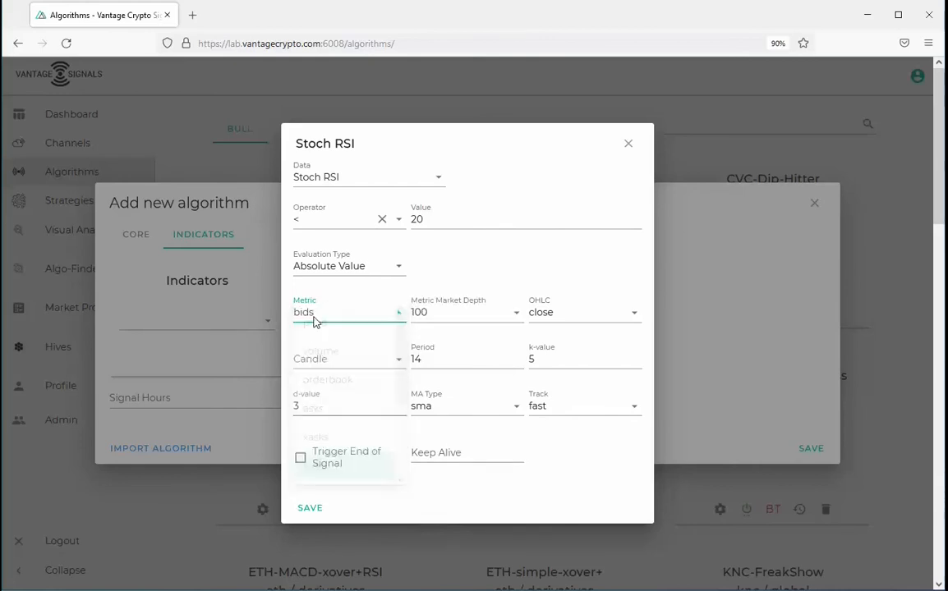
pyautogui.click(452, 321)
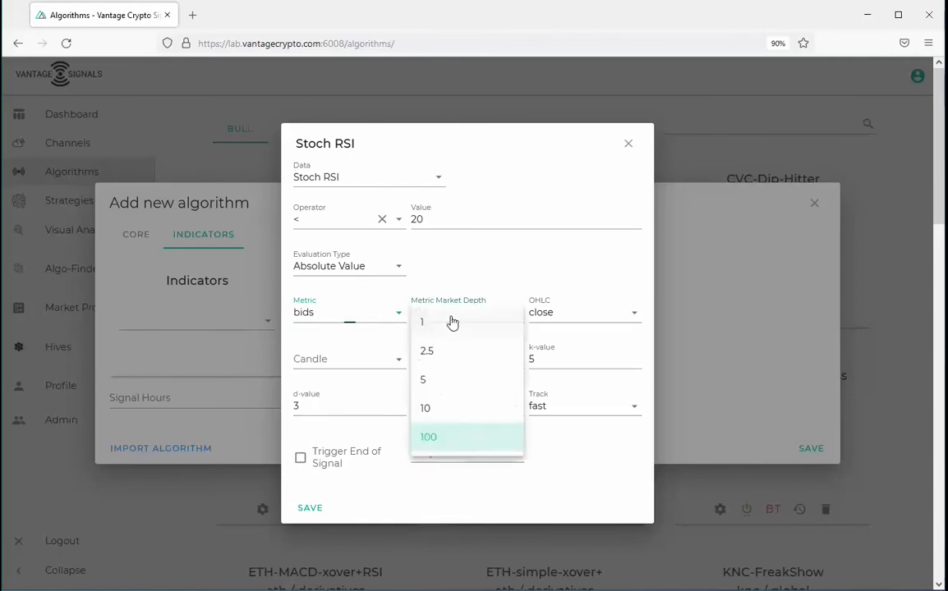
pyautogui.click(423, 380)
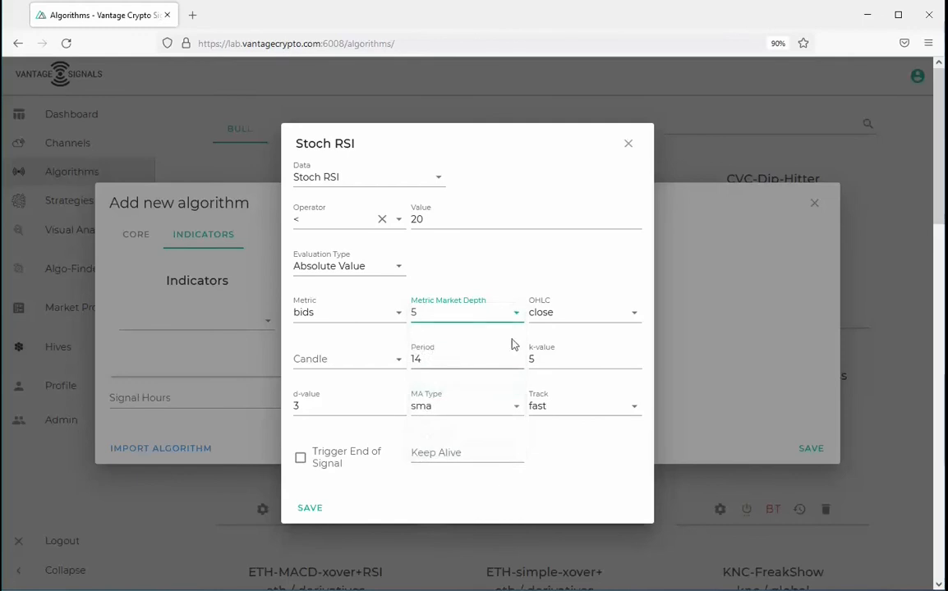
pyautogui.click(552, 318)
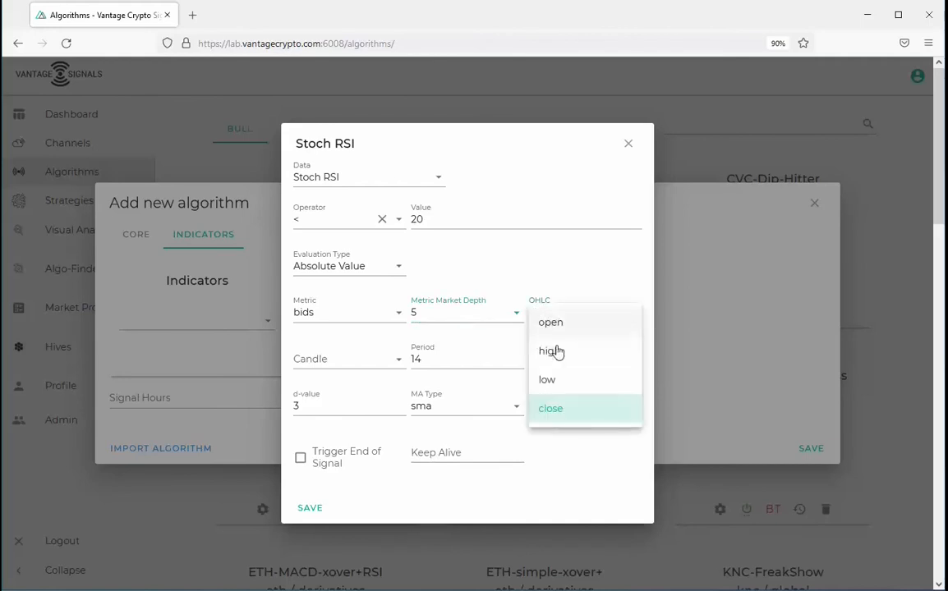
pyautogui.click(561, 353)
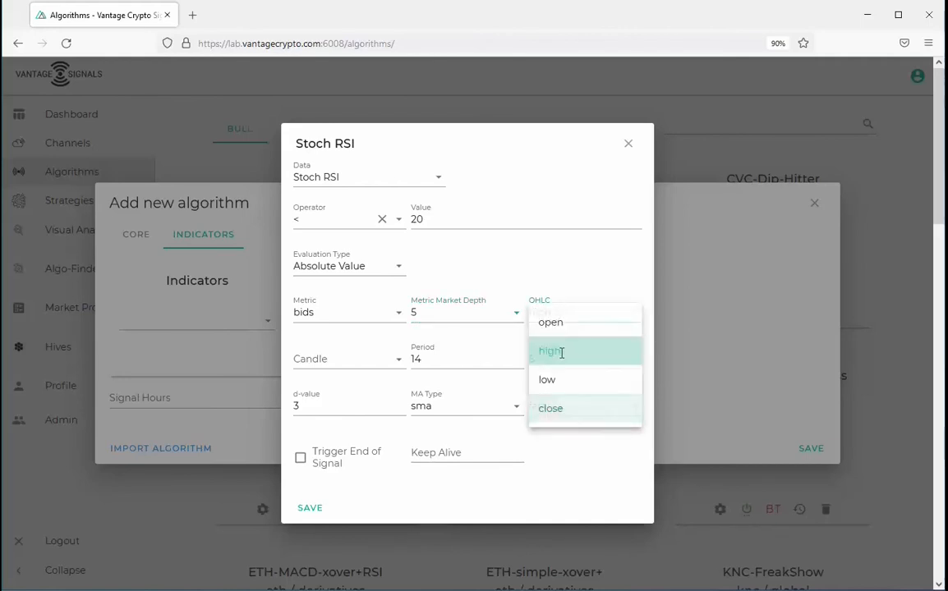
# - Set the indicator's candle to 15m and its period to 24
pyautogui.click(310, 367)
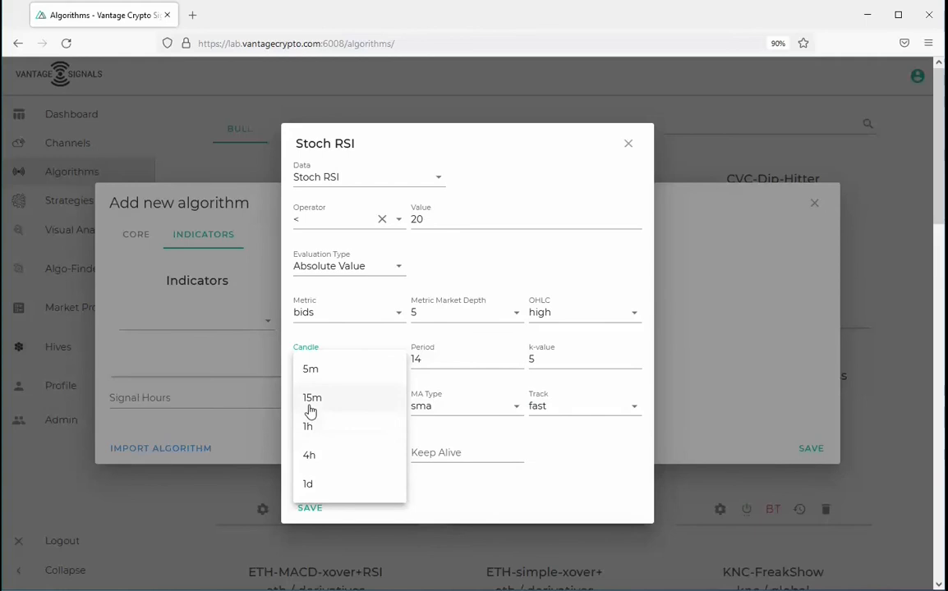
pyautogui.click(310, 402)
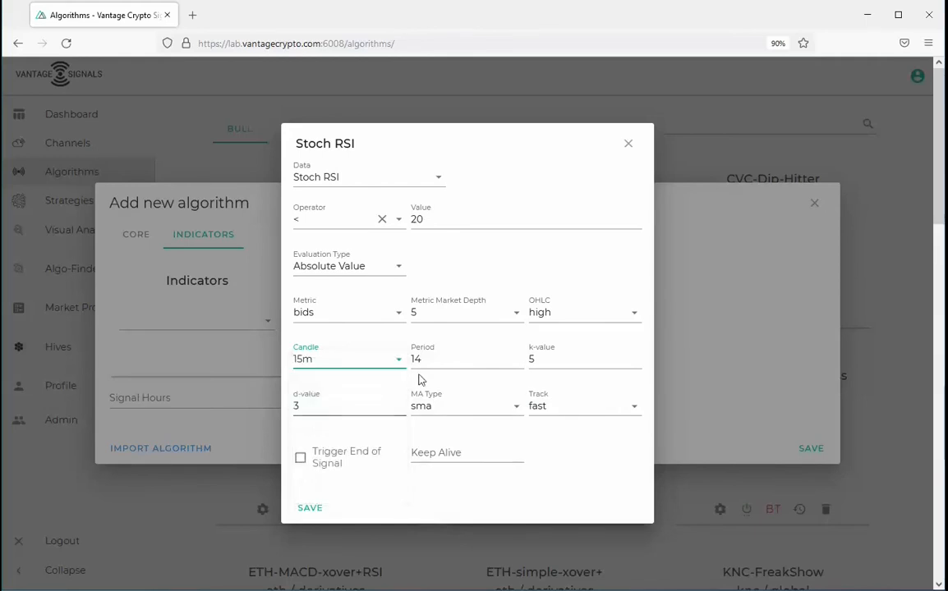
pyautogui.moveTo(435, 359); pyautogui.dragTo(383, 351)
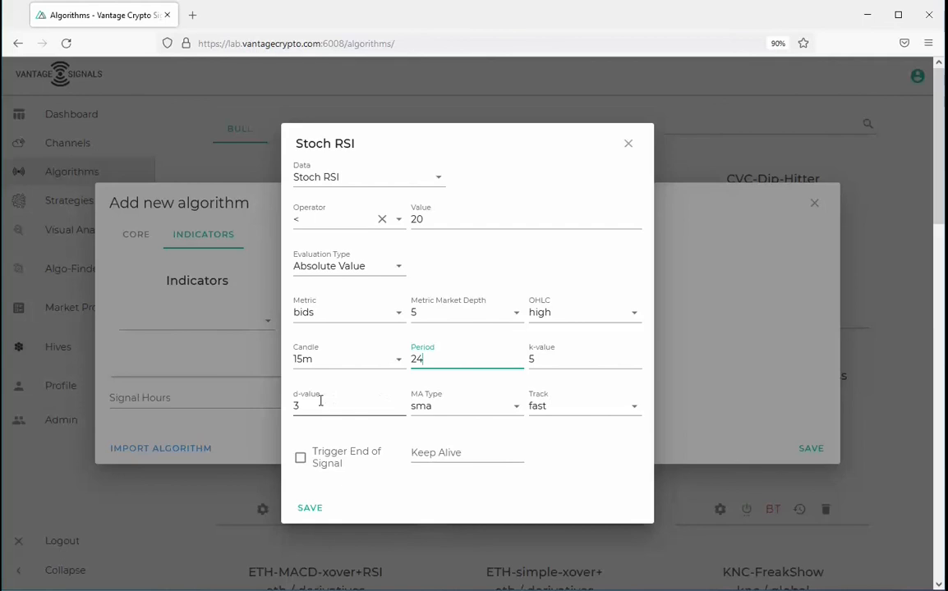
# - Set the indicator's MA type to ema and choose fast as the track
pyautogui.click(435, 410)
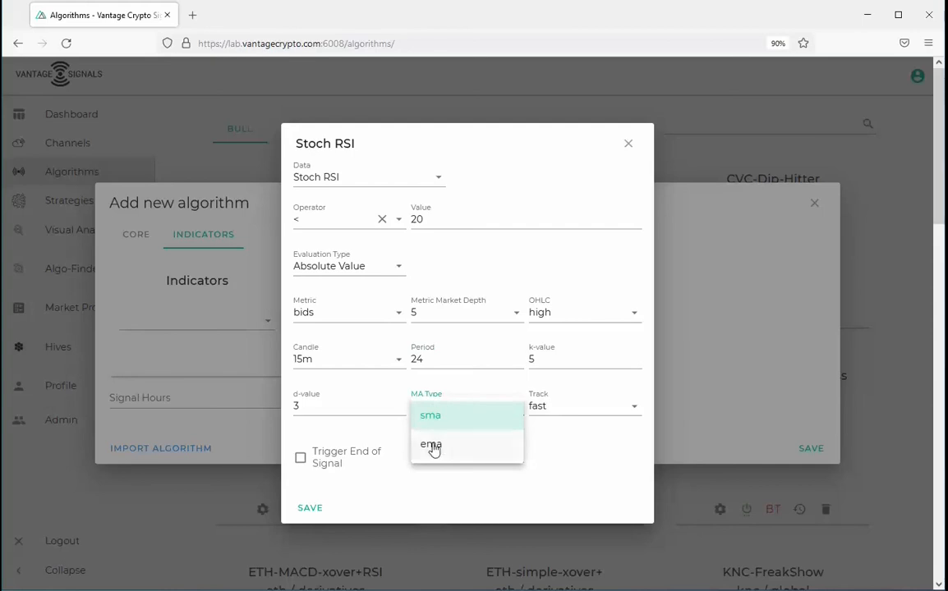
pyautogui.click(433, 451)
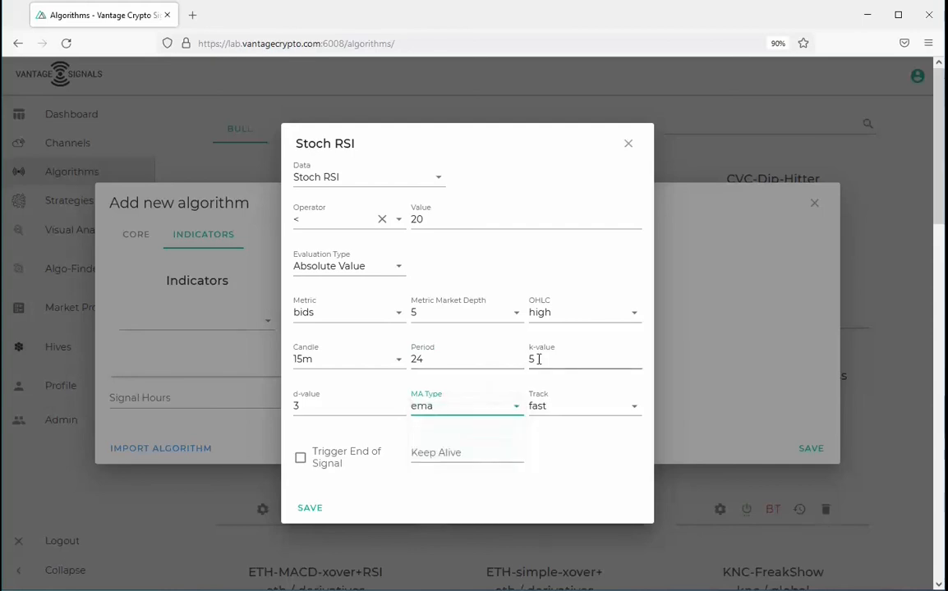
pyautogui.doubleClick(534, 358)
pyautogui.click(335, 402)
pyautogui.click(543, 410)
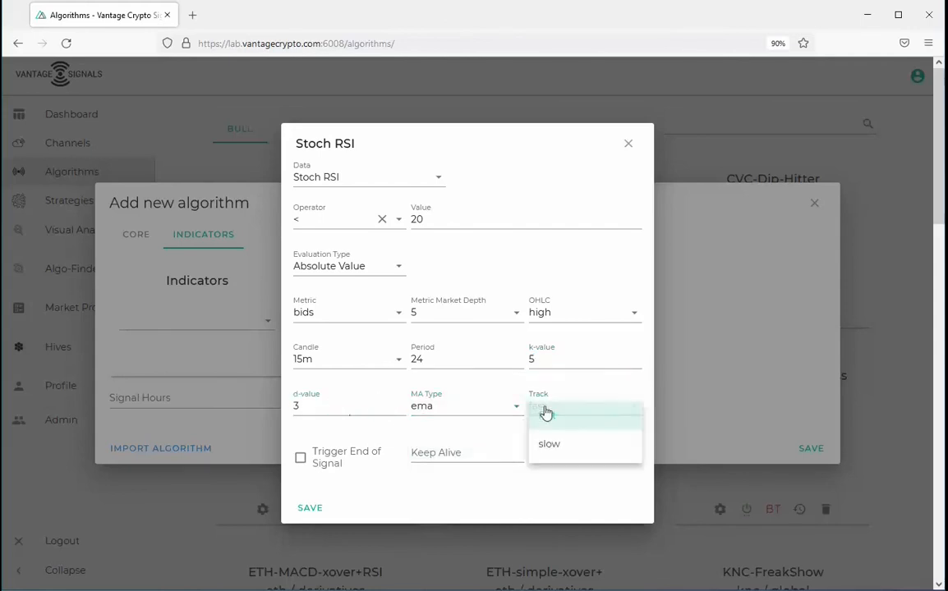
pyautogui.click(553, 419)
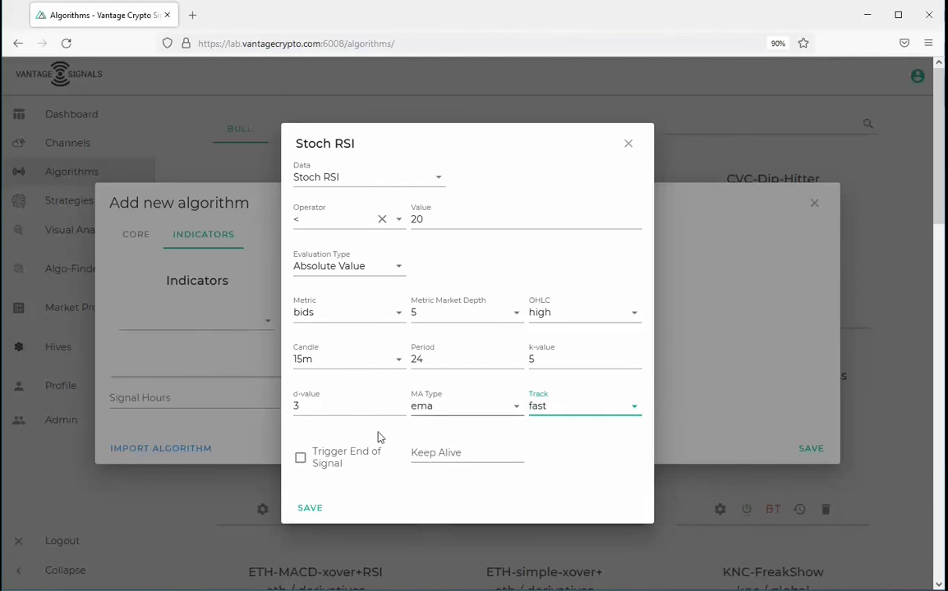
# - Enable Trigger End of Signal for the Stoch RSI indicator
pyautogui.click(303, 458)
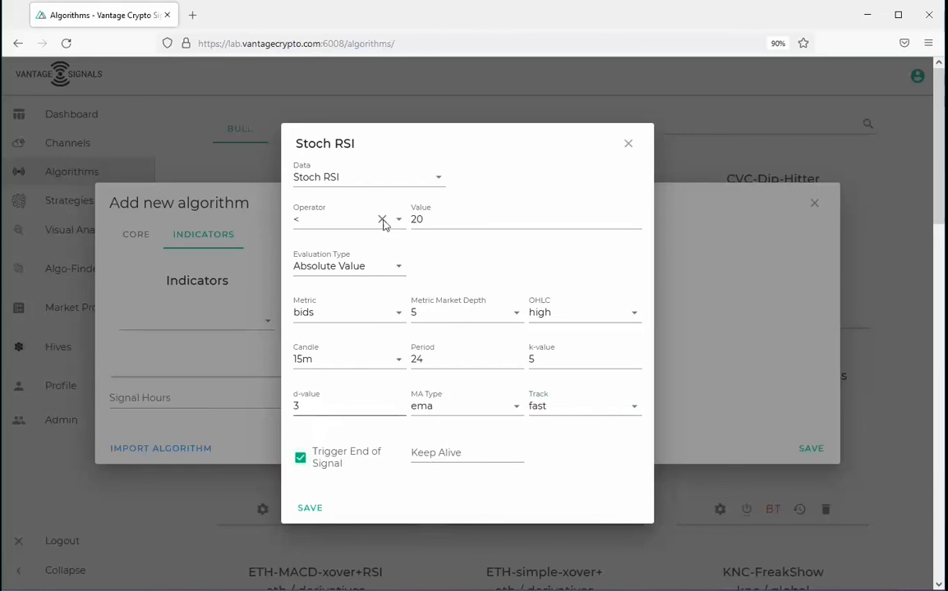
pyautogui.click(418, 219)
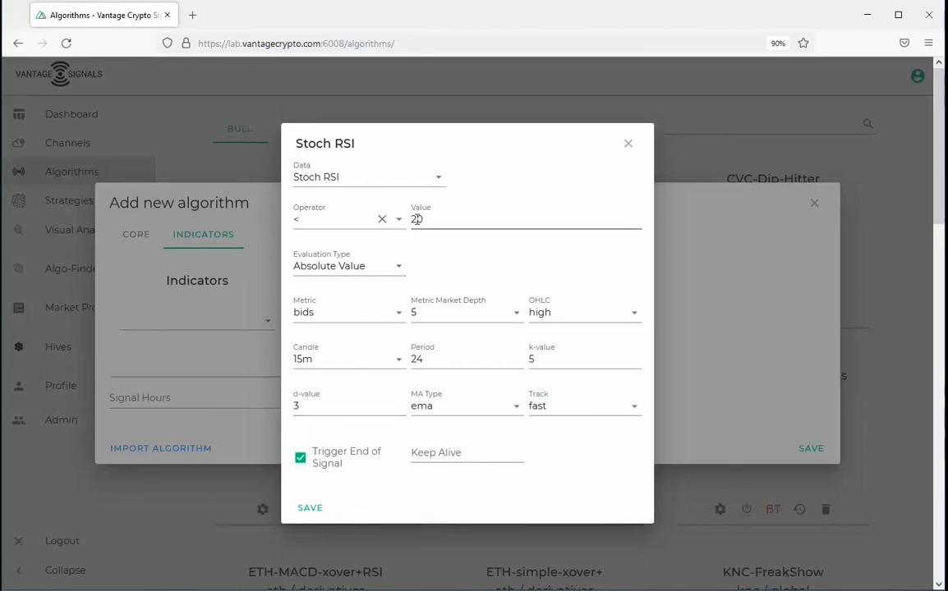
pyautogui.click(417, 220)
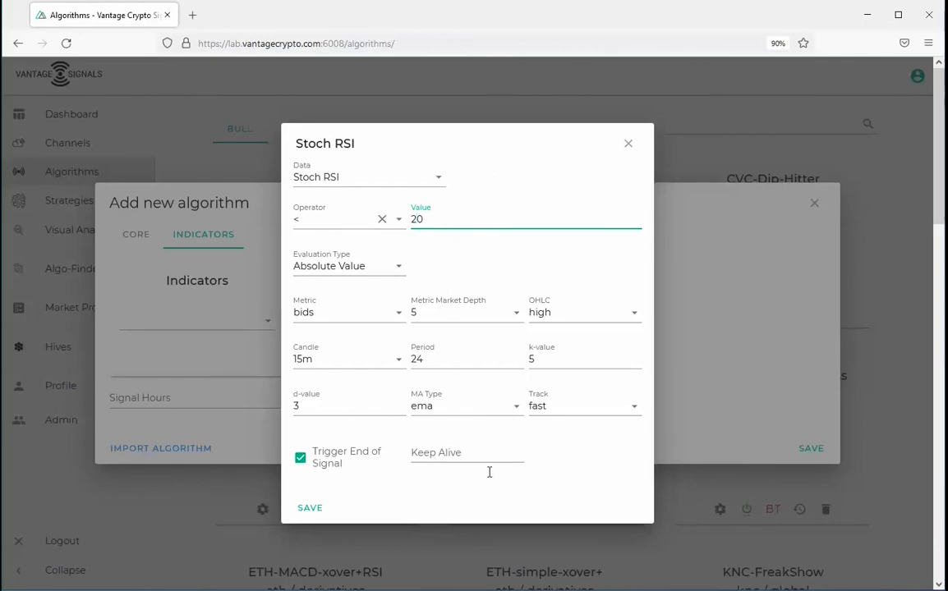
pyautogui.click(427, 452)
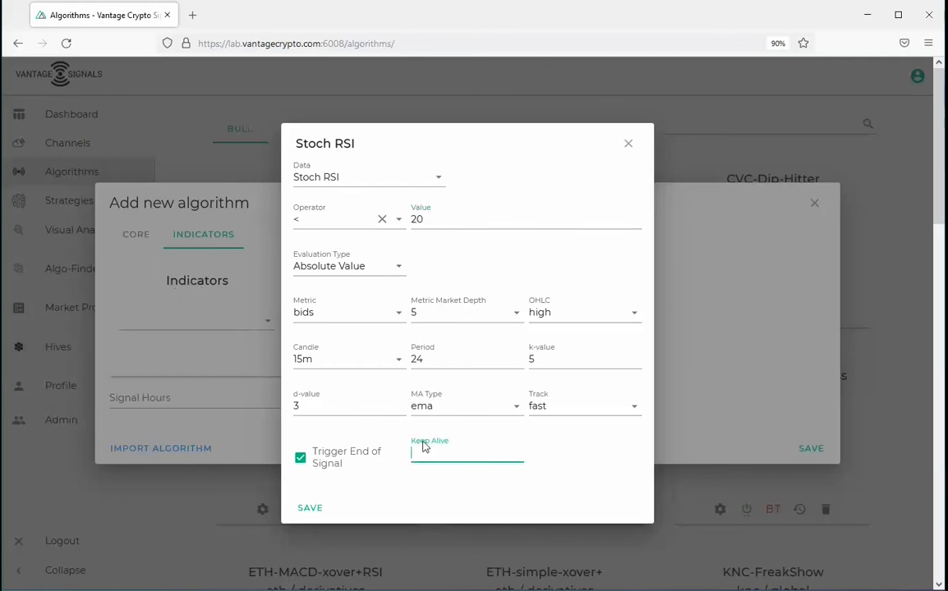
pyautogui.write('120')
pyautogui.hotkey('ctrl', 'a')
pyautogui.press('BackSpace')
# - Save the Stoch RSI indicator to the algorithm, then reopen its settings for review and close them
pyautogui.click(310, 510)
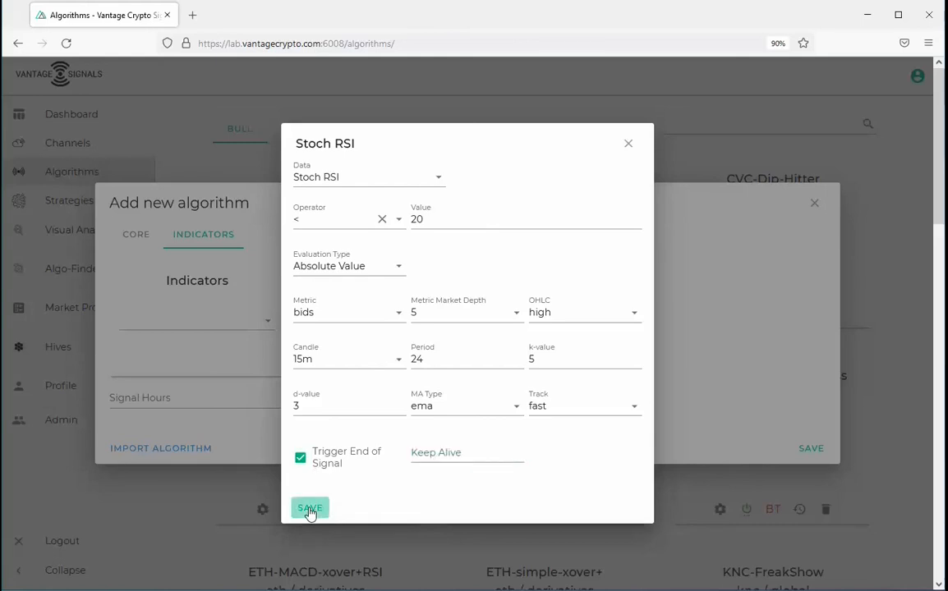
pyautogui.click(309, 510)
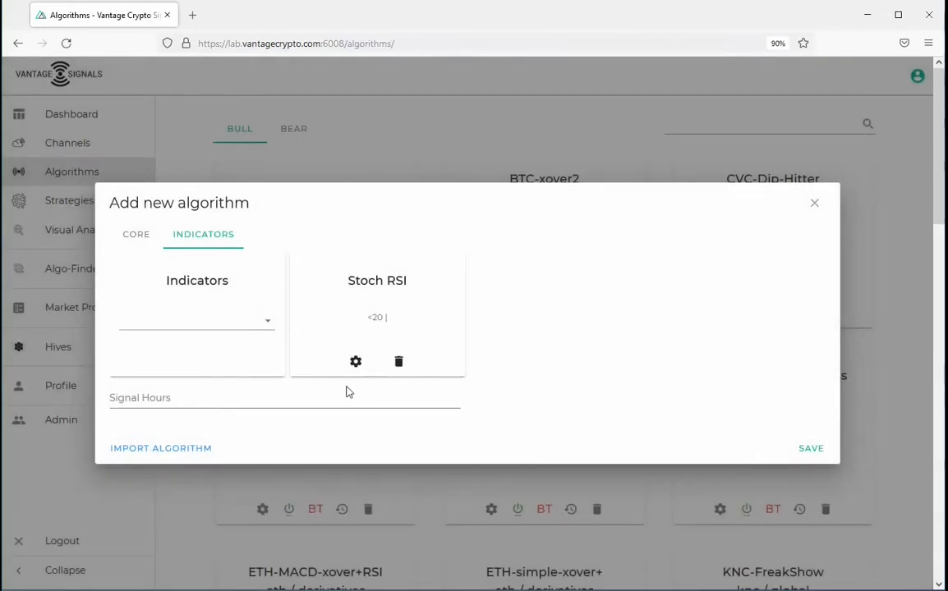
pyautogui.click(356, 362)
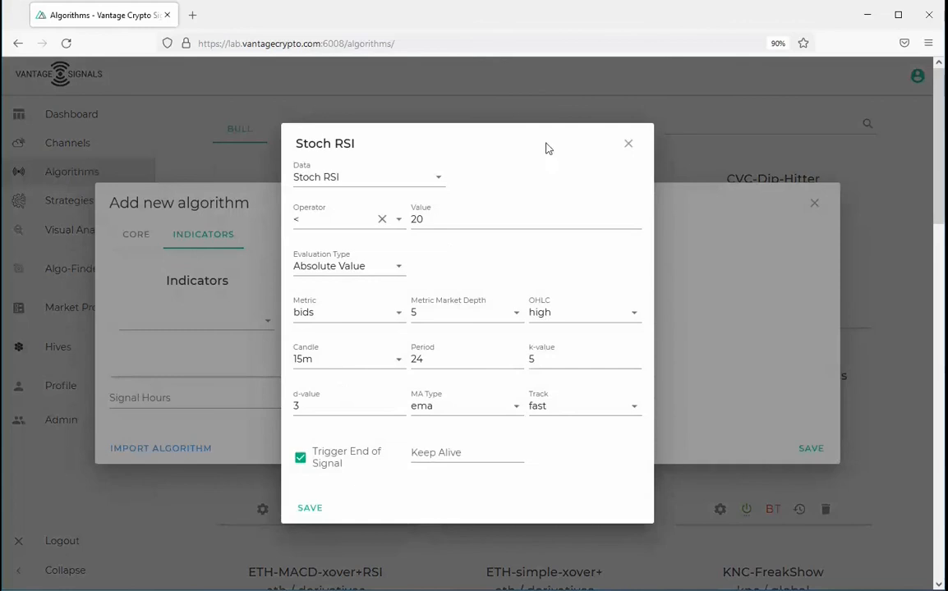
pyautogui.click(628, 146)
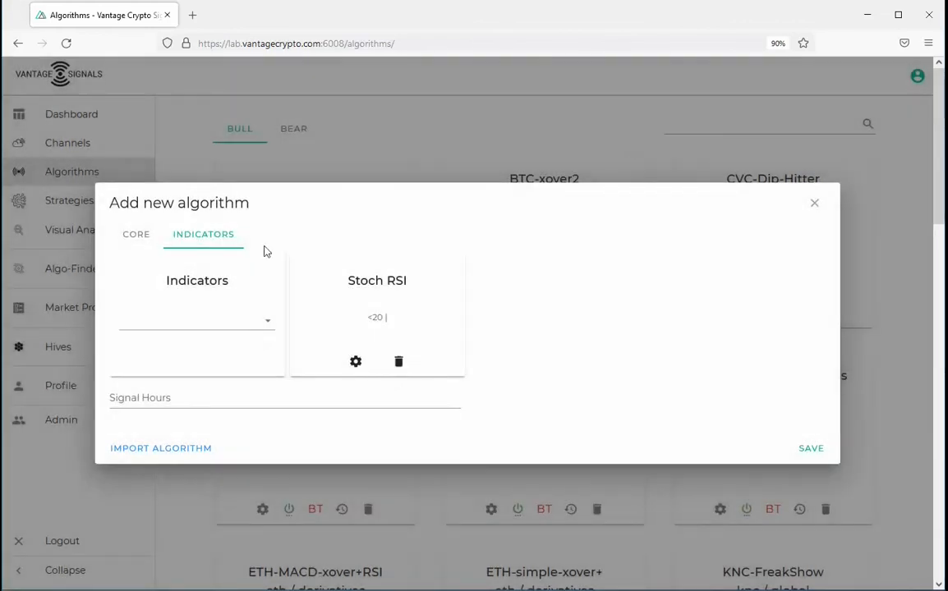